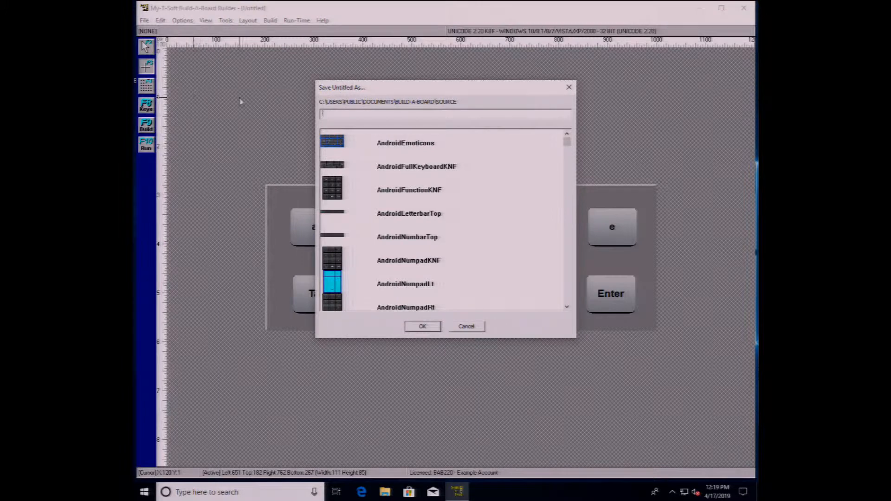
Save the untitled keyboard layout under the name MyBoard.
{"action": "type", "text": "MyBoard"}
{"action": "key", "text": "Return"}
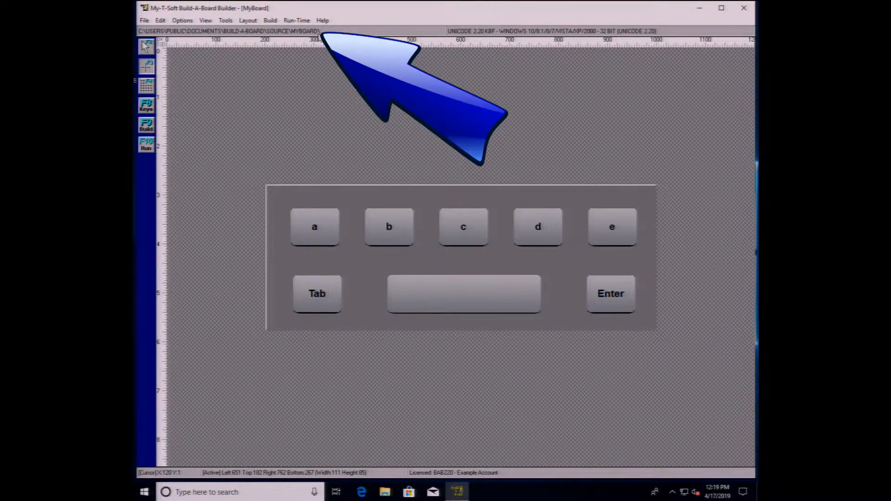
Set the project's target system to Windows 10/8.1/8/7 - 64 bit (UNICODE 2.20).
{"action": "left_click", "coordinate": [295, 22]}
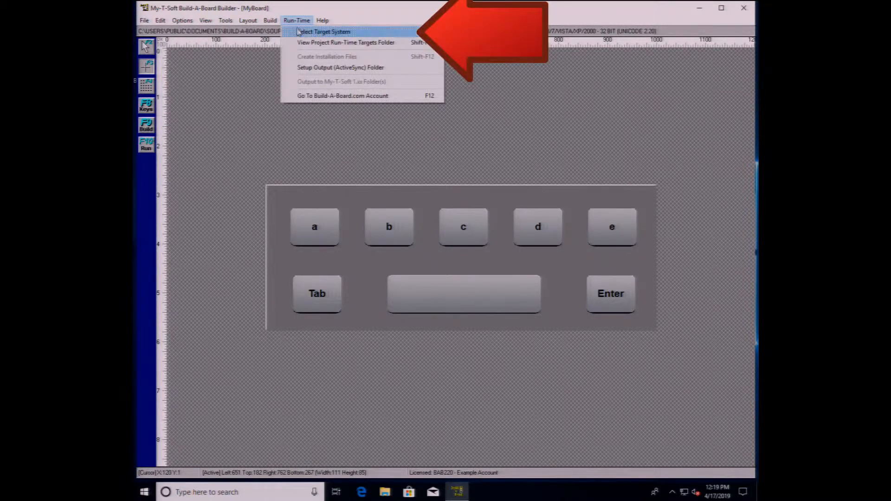
{"action": "left_click", "coordinate": [298, 31]}
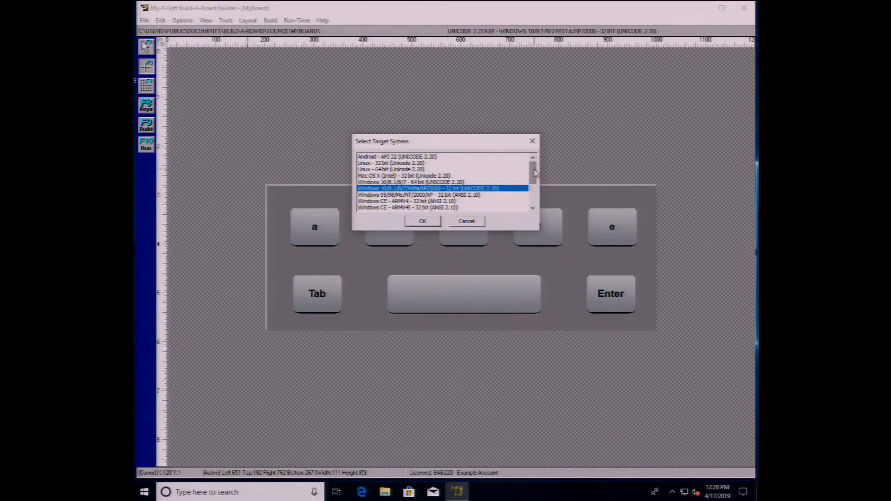
{"action": "mouse_move", "coordinate": [535, 172]}
{"action": "left_mouse_down"}
{"action": "mouse_move", "coordinate": [536, 195]}
{"action": "mouse_move", "coordinate": [533, 173]}
{"action": "left_mouse_up"}
{"action": "left_click", "coordinate": [446, 182]}
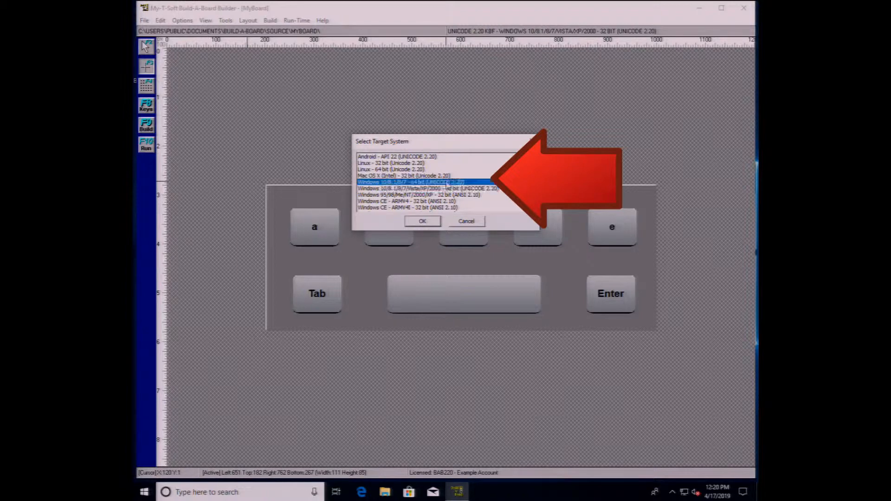
{"action": "left_click", "coordinate": [433, 225]}
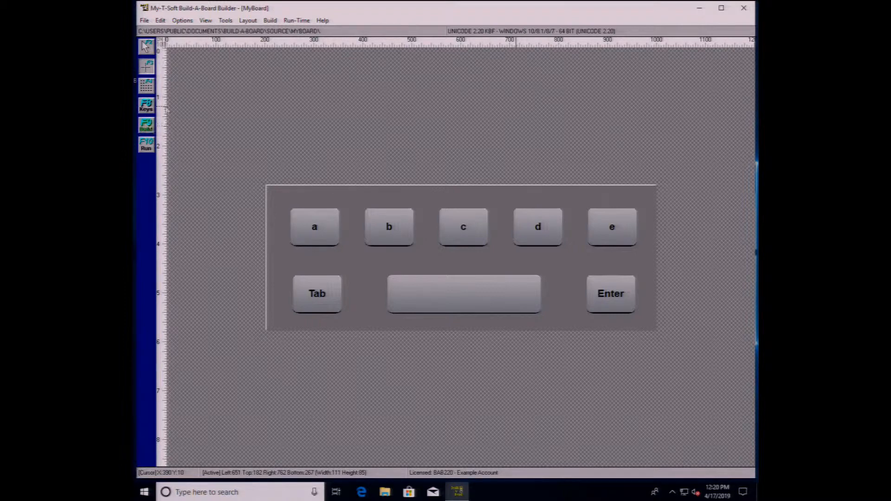
Build MyBoard for the 64-bit Windows target, execute it, and close the test keyboard.
{"action": "left_click", "coordinate": [271, 21]}
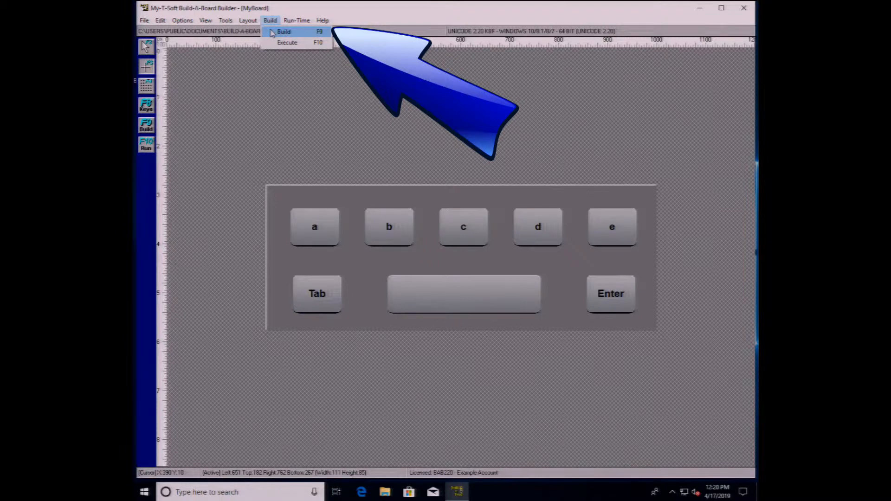
{"action": "left_click", "coordinate": [273, 32]}
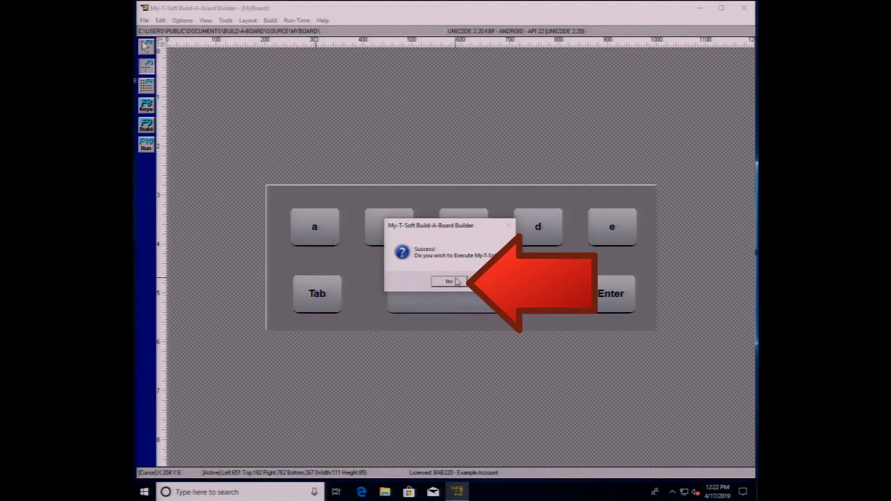
{"action": "left_click", "coordinate": [455, 281]}
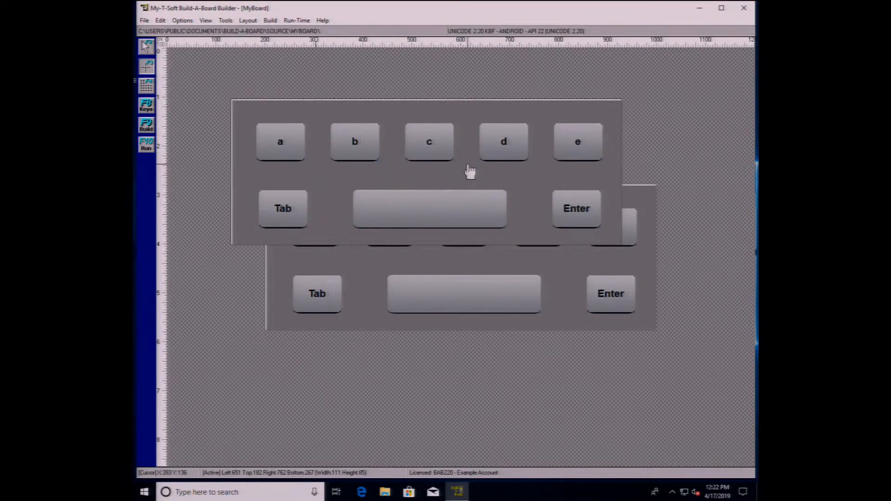
{"action": "right_click", "coordinate": [469, 172]}
{"action": "left_click", "coordinate": [485, 207]}
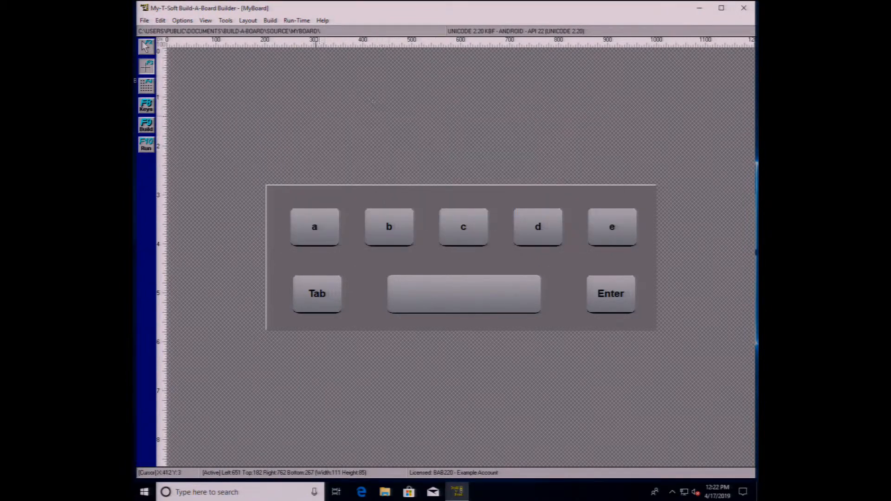
Change the project's target system to Android - API 22 (UNICODE 2.20).
{"action": "left_click", "coordinate": [298, 21]}
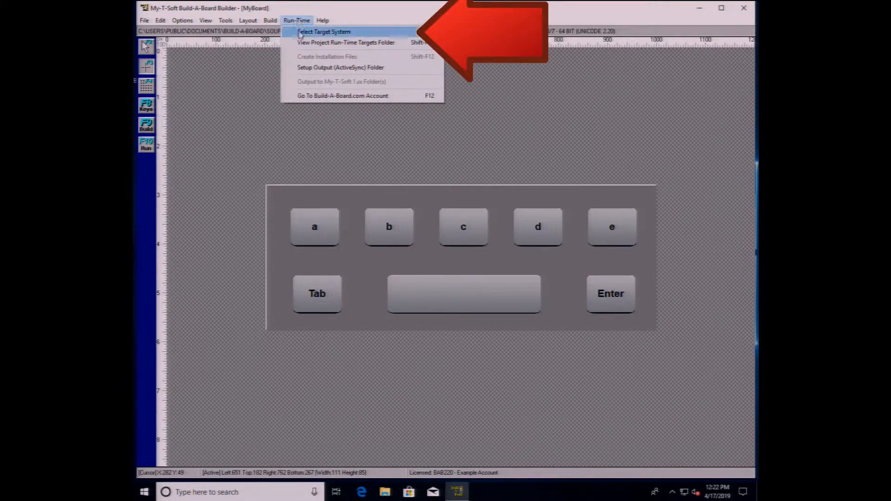
{"action": "left_click", "coordinate": [304, 32]}
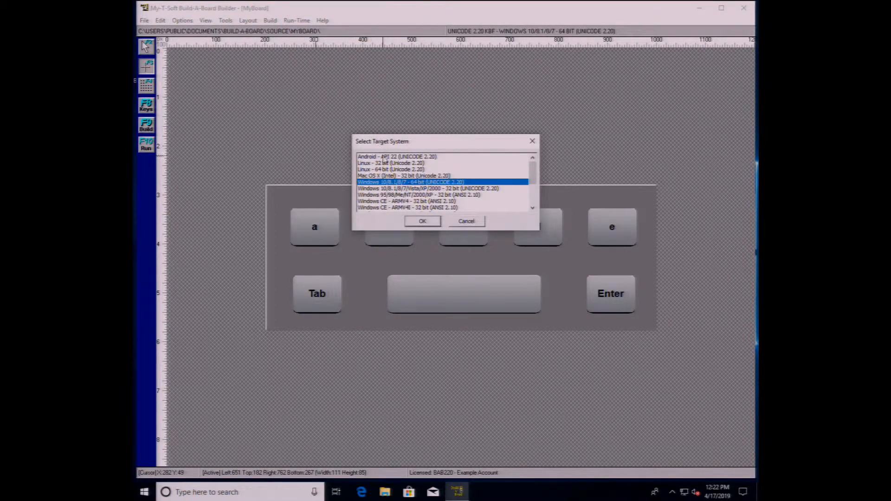
{"action": "left_click", "coordinate": [383, 157]}
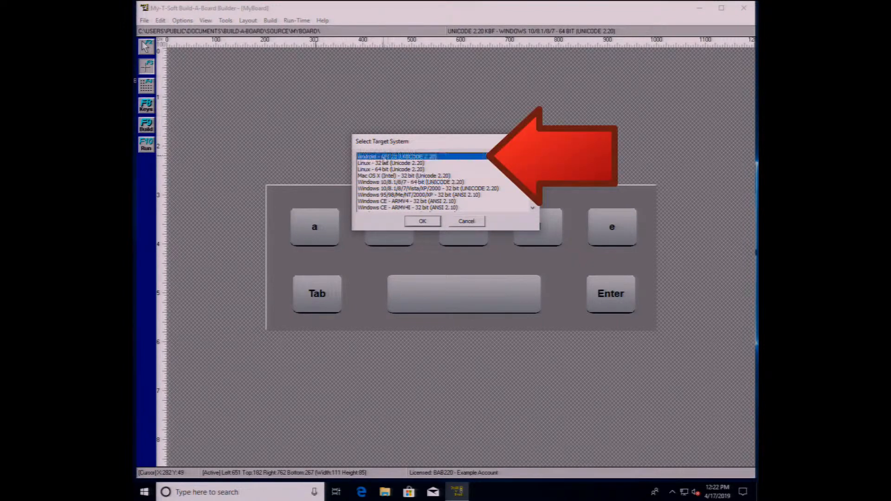
{"action": "left_click", "coordinate": [428, 223]}
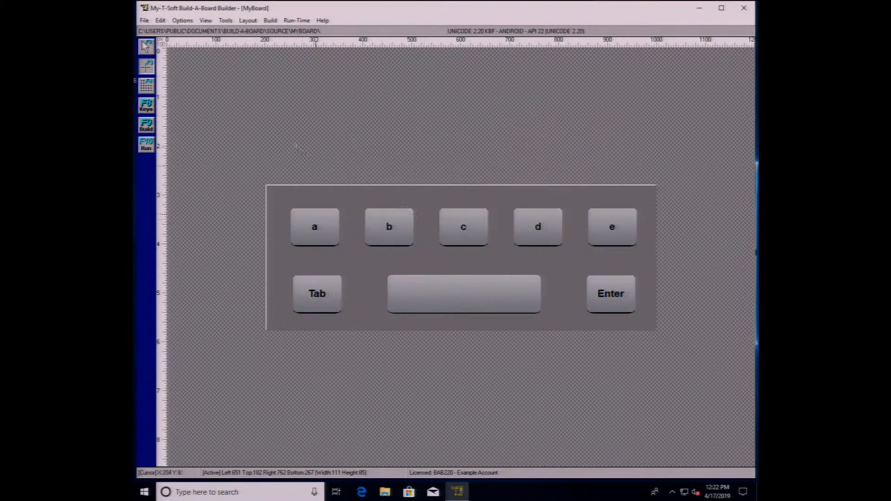
Build MyBoard for the Android target, execute it, and close the test keyboard.
{"action": "left_click", "coordinate": [147, 124]}
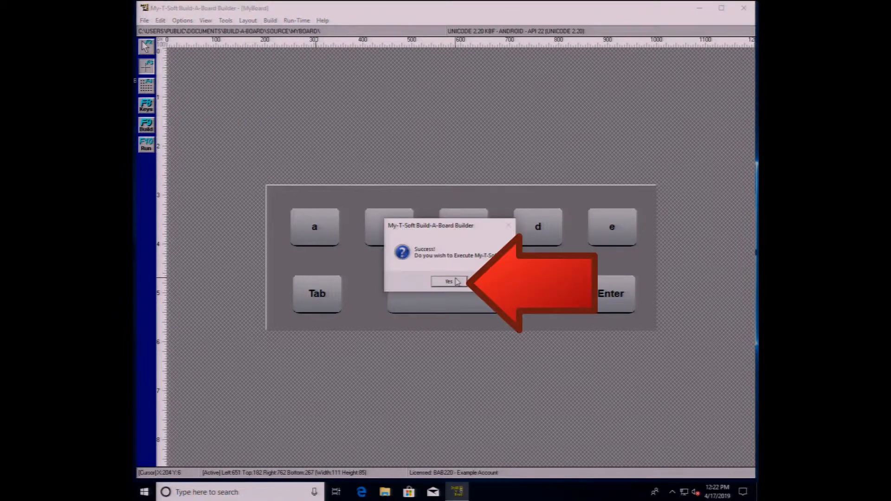
{"action": "left_click", "coordinate": [448, 281]}
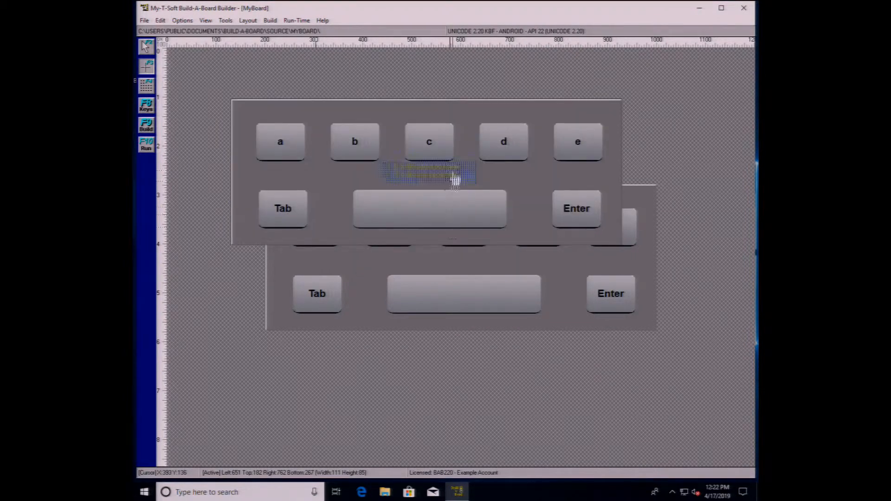
{"action": "right_click", "coordinate": [470, 172]}
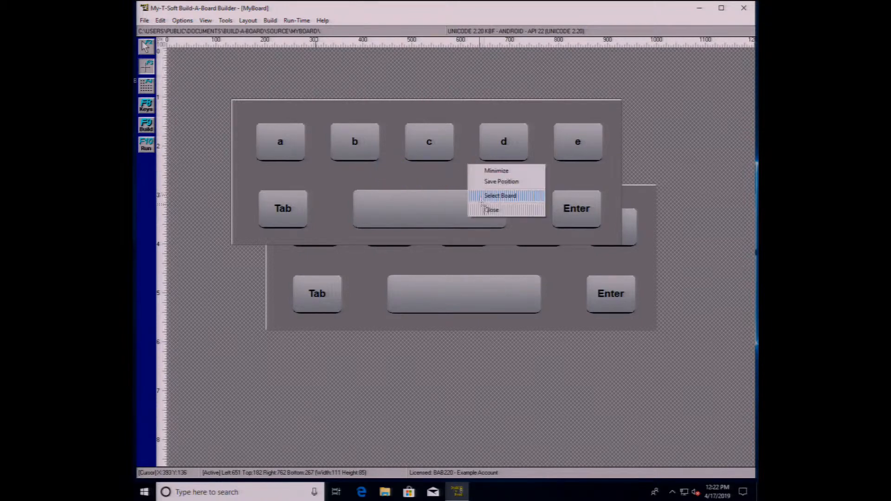
{"action": "left_click", "coordinate": [482, 209]}
Open the project's run-time targets folder and examine the KBF and APK files inside its ANDROID22 folder.
{"action": "left_click", "coordinate": [296, 21]}
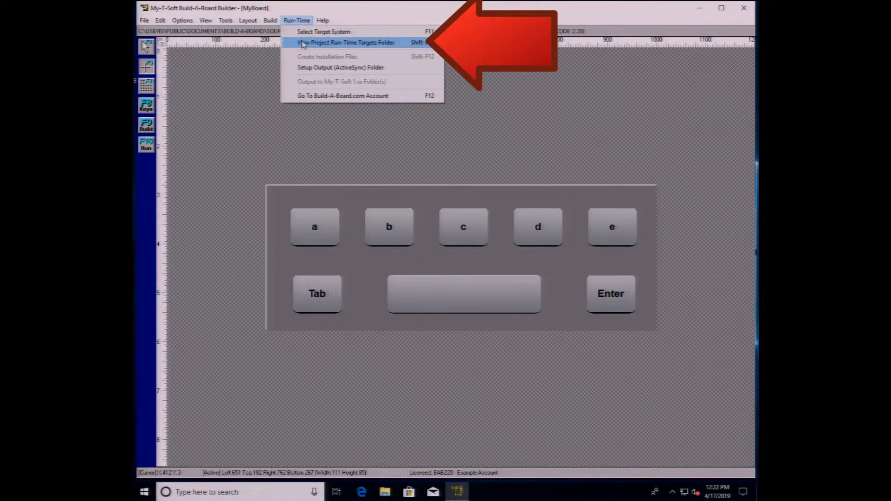
{"action": "left_click", "coordinate": [303, 43]}
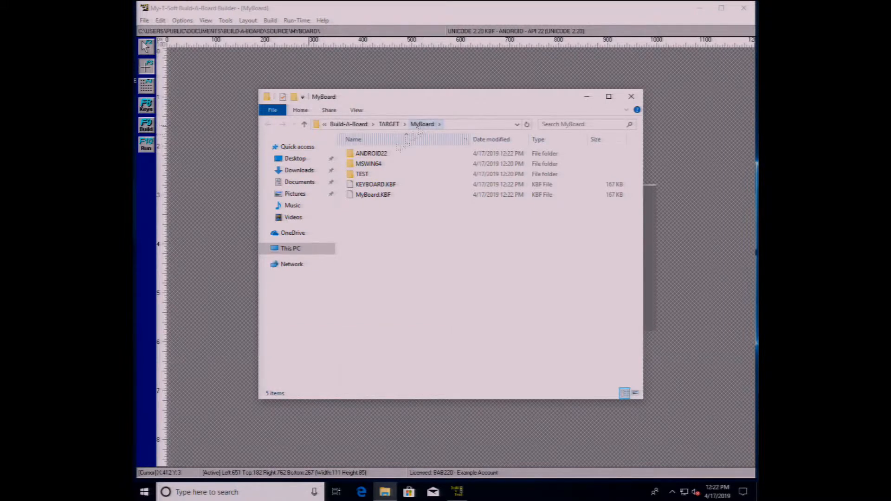
{"action": "double_click", "coordinate": [377, 157]}
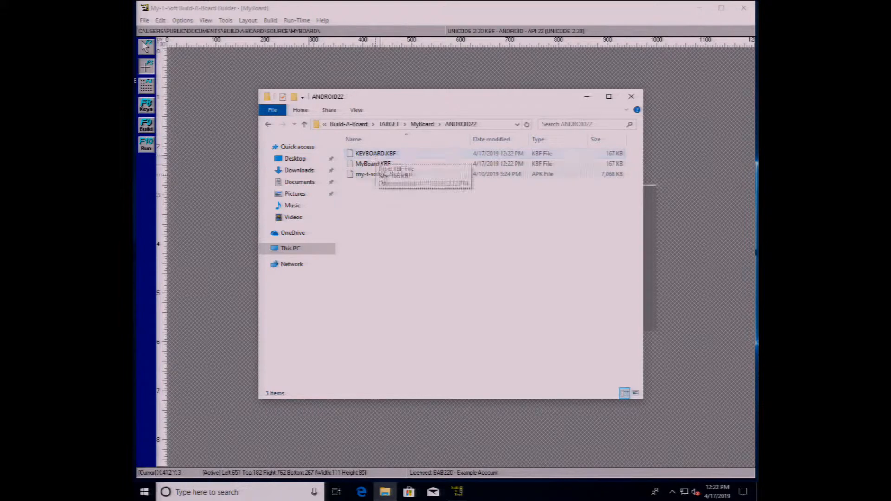
{"action": "mouse_move", "coordinate": [382, 177]}
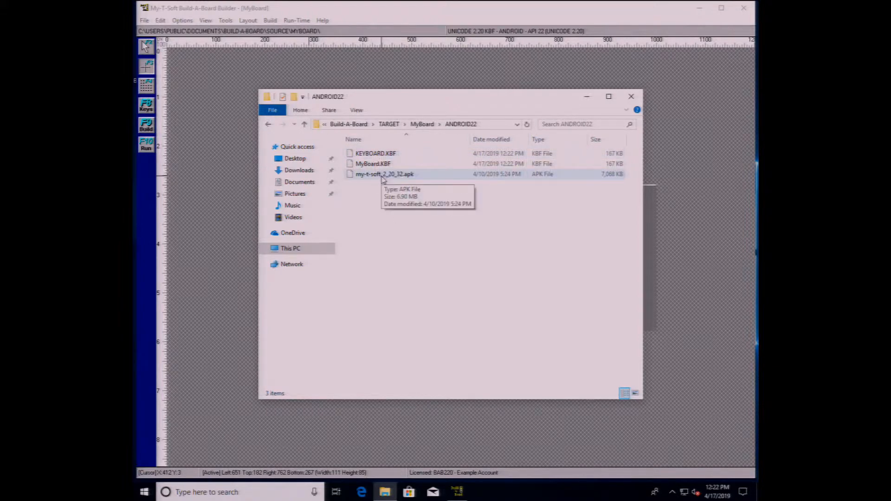
{"action": "left_click", "coordinate": [384, 154]}
{"action": "left_click", "coordinate": [387, 165], "text": "shift"}
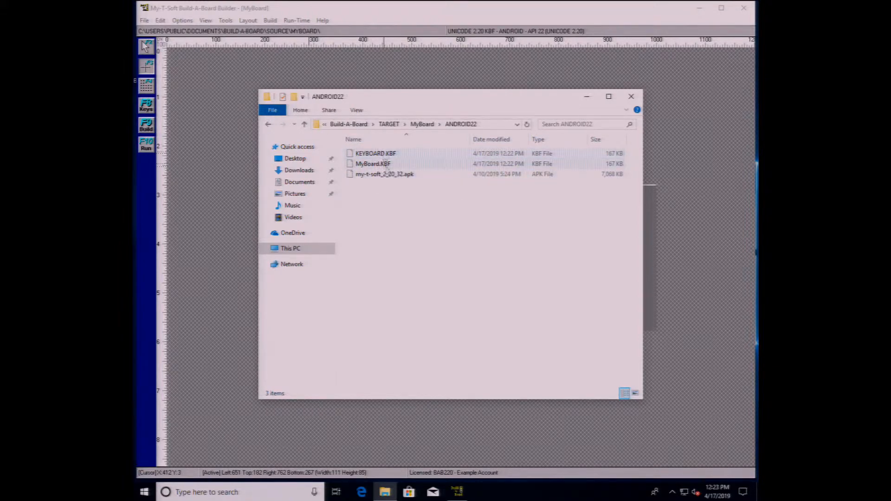
{"action": "left_click", "coordinate": [386, 167]}
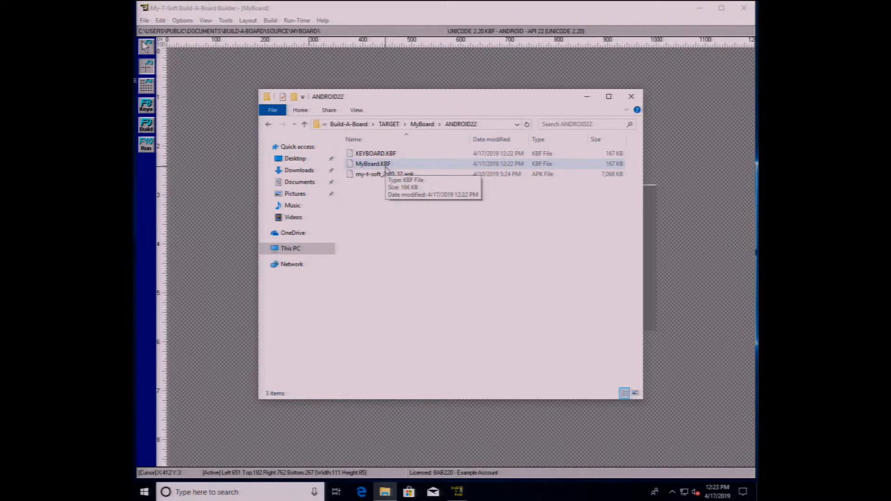
{"action": "left_click", "coordinate": [384, 156]}
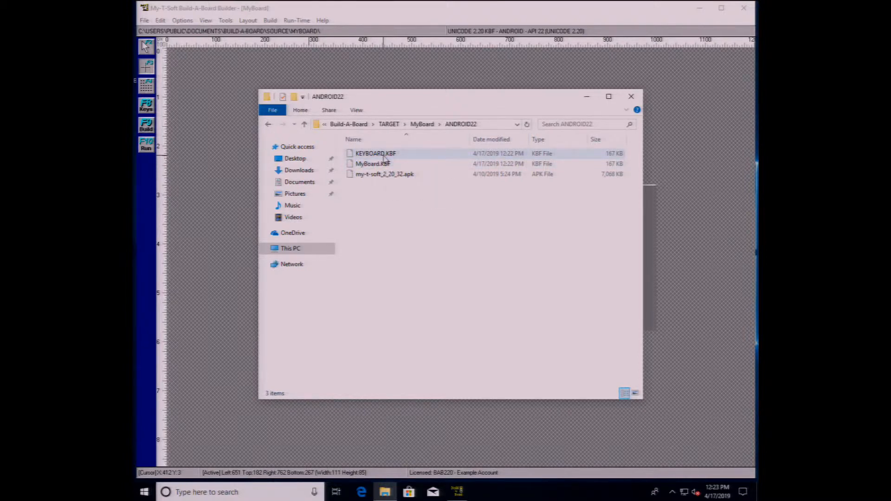
Open MyBoard's MSWIN64 target folder and examine its KBF files and the MYTSOFT application.
{"action": "left_click", "coordinate": [422, 124]}
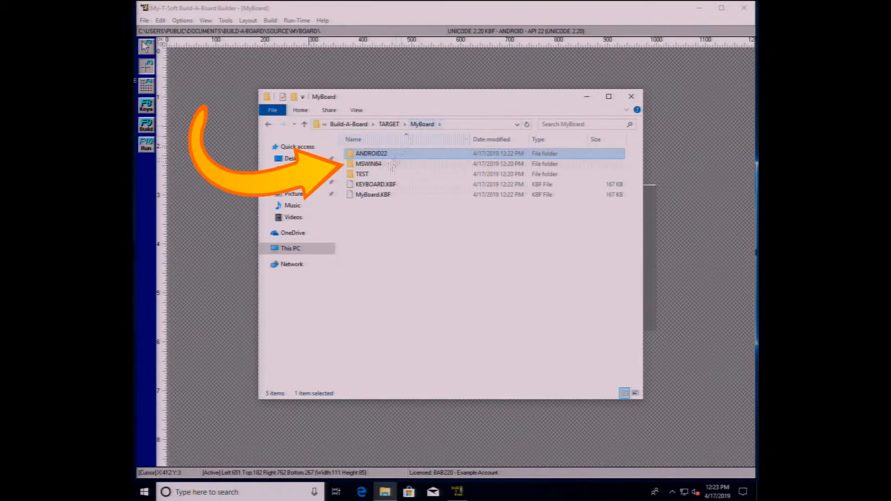
{"action": "double_click", "coordinate": [382, 164]}
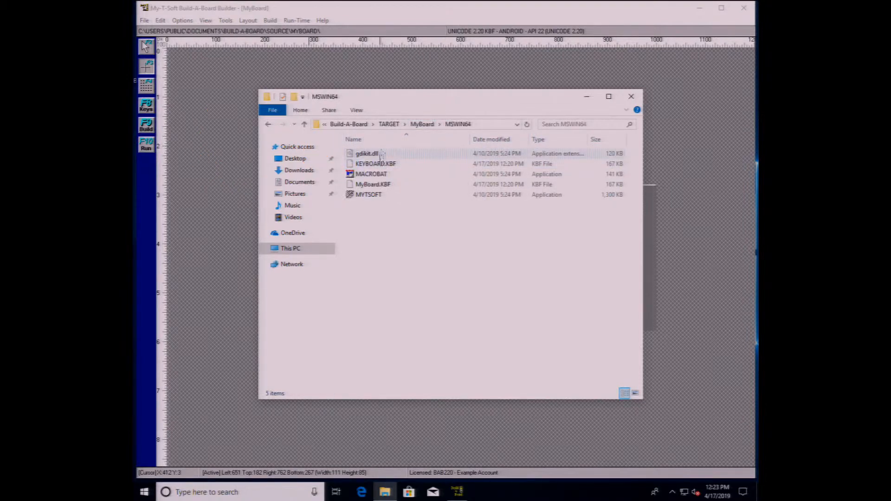
{"action": "left_click", "coordinate": [381, 195]}
{"action": "left_click", "coordinate": [382, 185]}
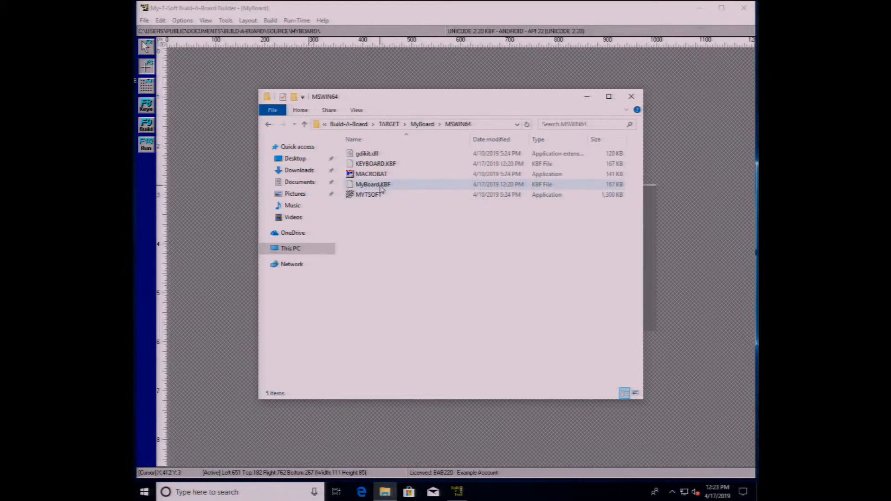
{"action": "left_click", "coordinate": [381, 166]}
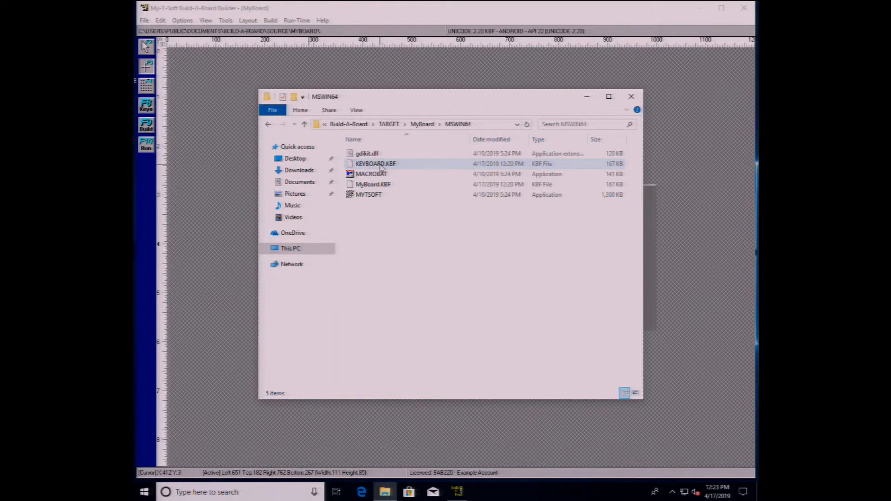
{"action": "left_click", "coordinate": [377, 196]}
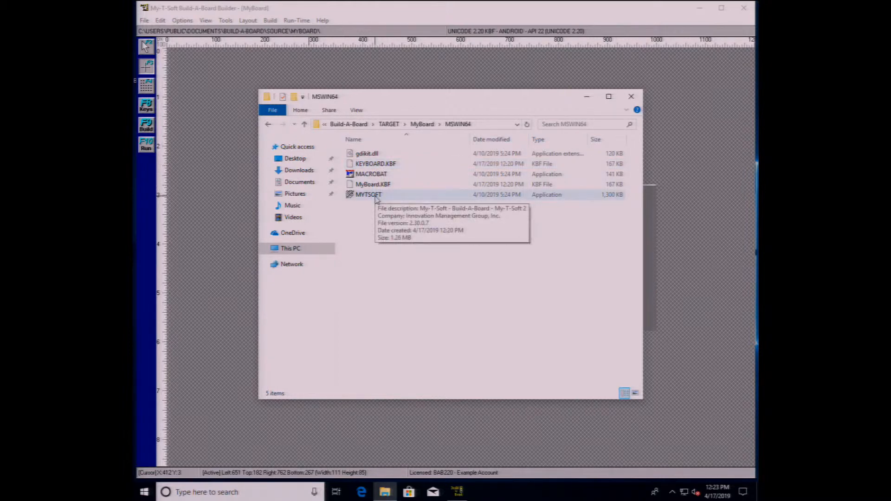
Test-run the MYTSOFT application from the MSWIN64 folder, close its keyboard, and return to the MyBoard target folder.
{"action": "double_click", "coordinate": [376, 195]}
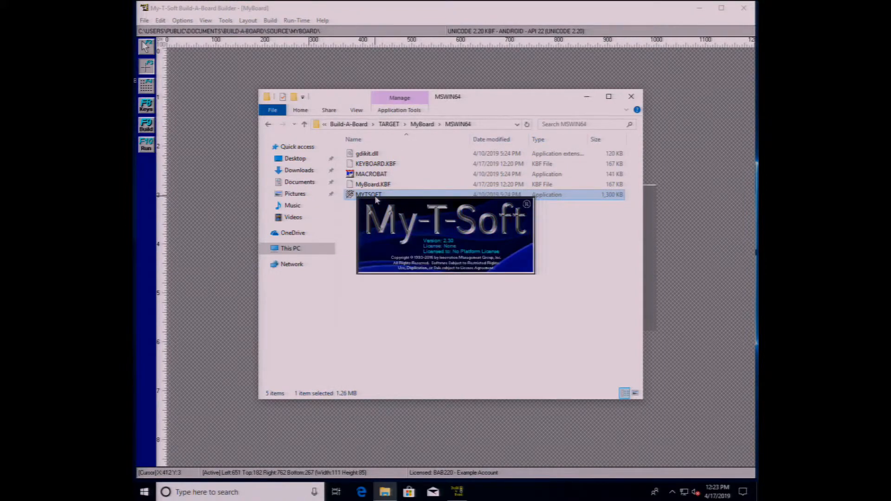
{"action": "right_click", "coordinate": [522, 177]}
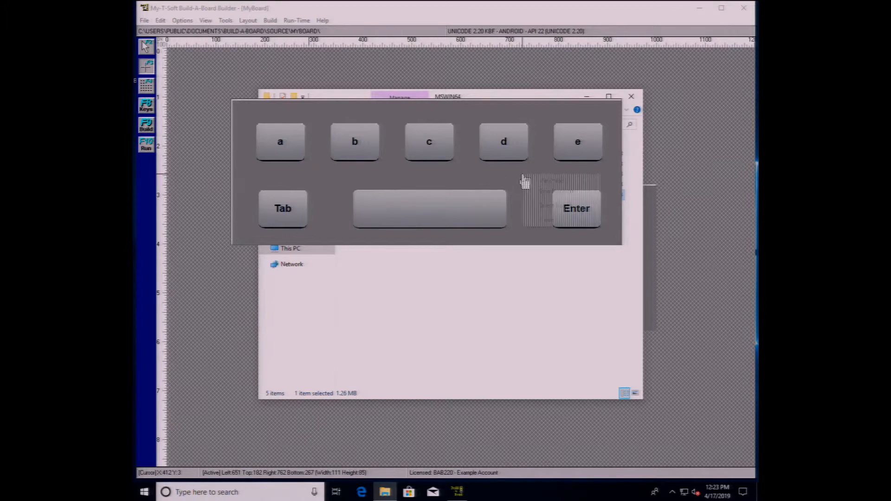
{"action": "left_click", "coordinate": [545, 219]}
{"action": "left_click", "coordinate": [423, 126]}
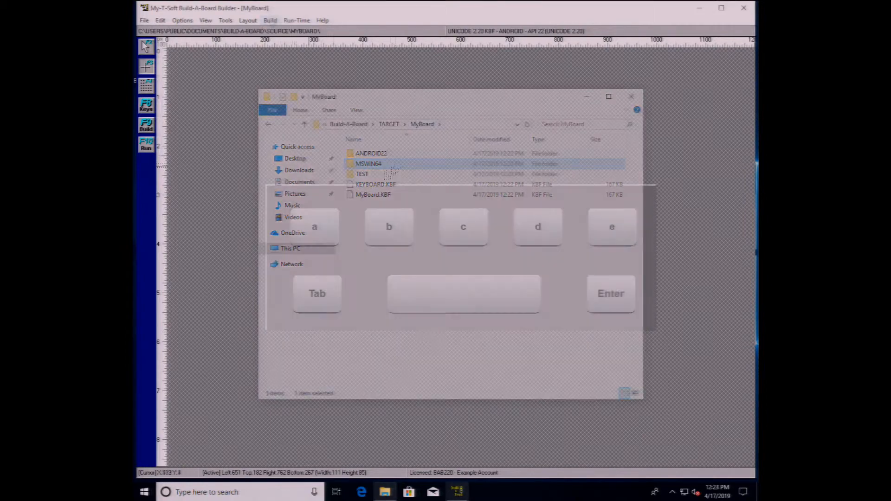
{"action": "left_click", "coordinate": [270, 21]}
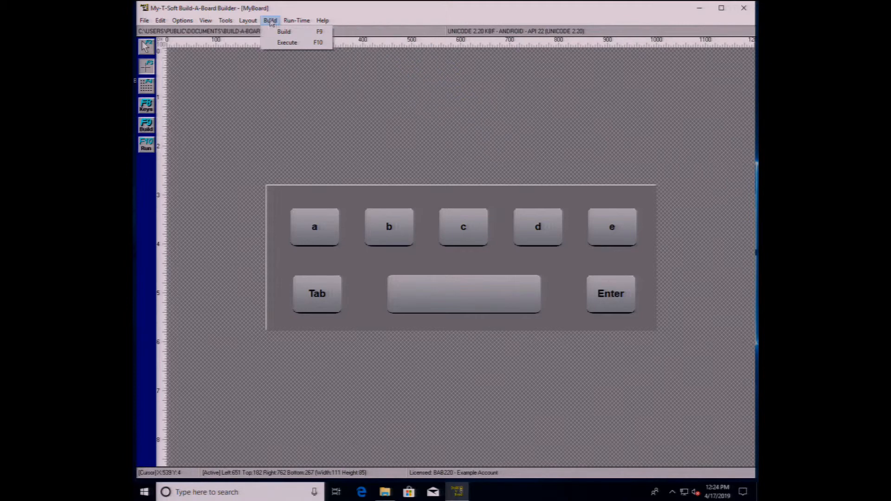
{"action": "mouse_move", "coordinate": [284, 24]}
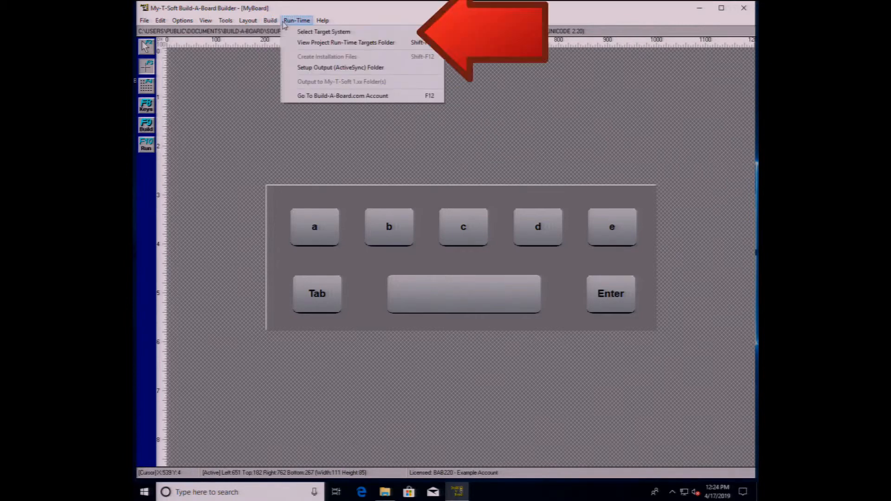